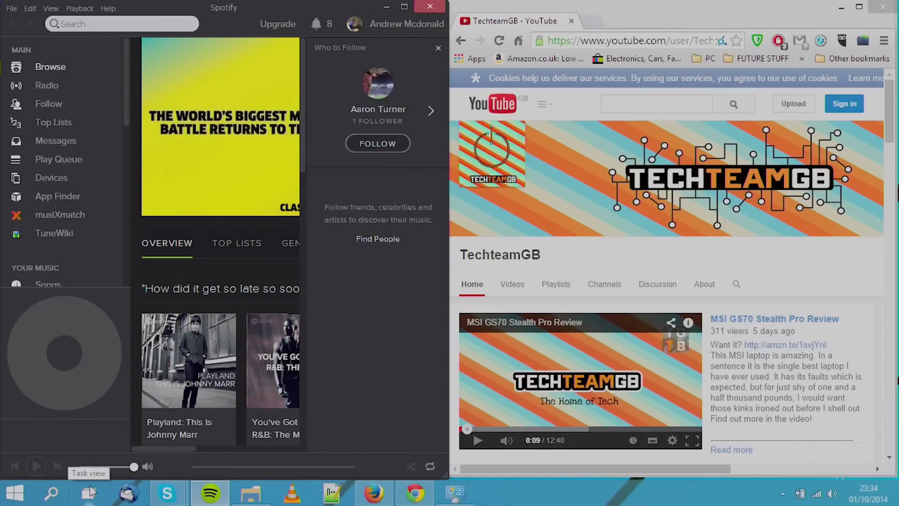
# - Open Task View showing Spotify, Chrome, Firefox, two Skype windows and three desktops
pyautogui.click(89, 492)
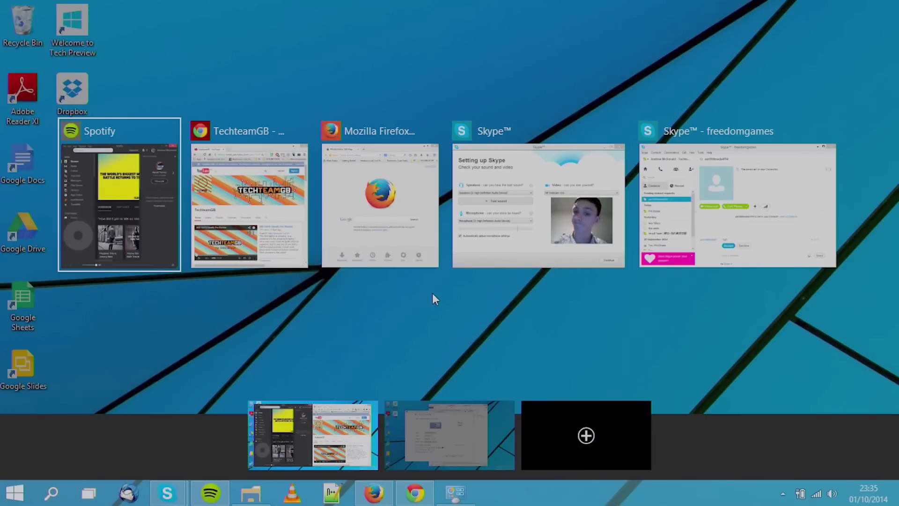
# - Switch to Desktop 2 and close the Screen Resolution window
pyautogui.moveTo(418, 447)
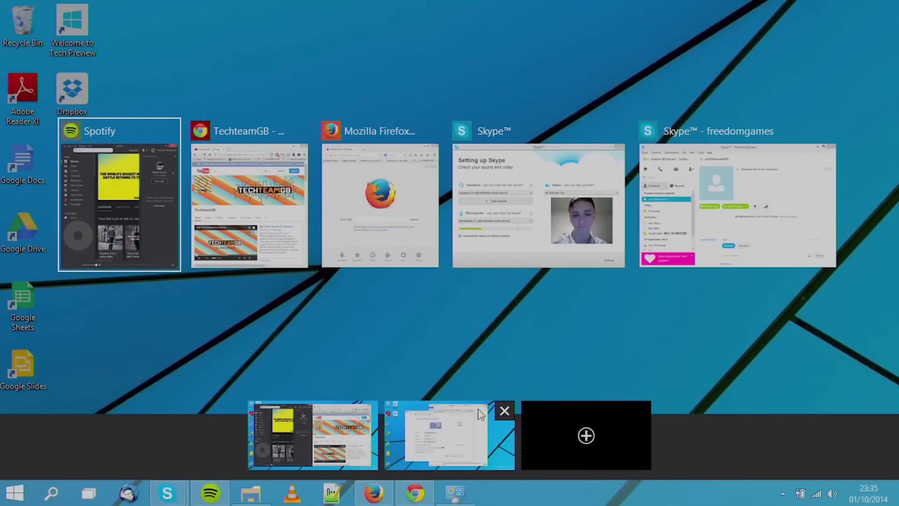
pyautogui.click(418, 447)
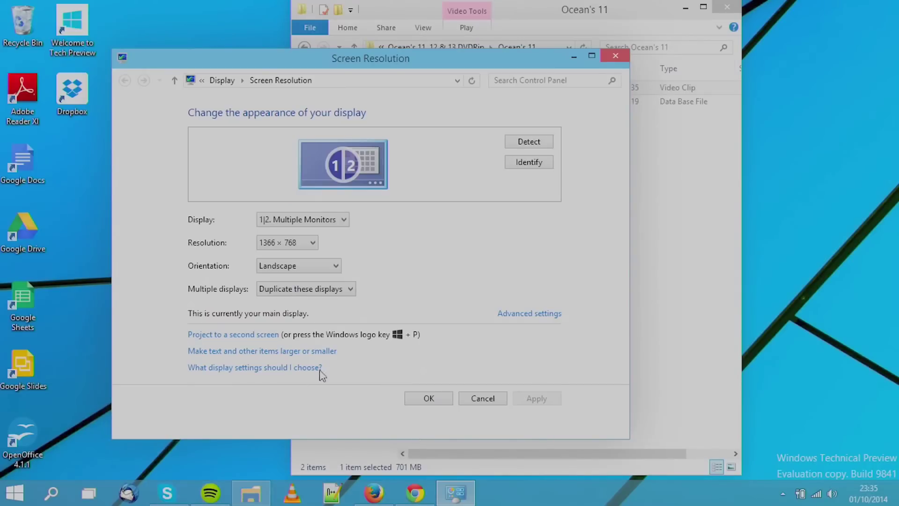
pyautogui.click(614, 57)
# - Snap the Ocean's 11 folder to the right half and add a new desktop
pyautogui.moveTo(591, 5); pyautogui.dragTo(897, 37)
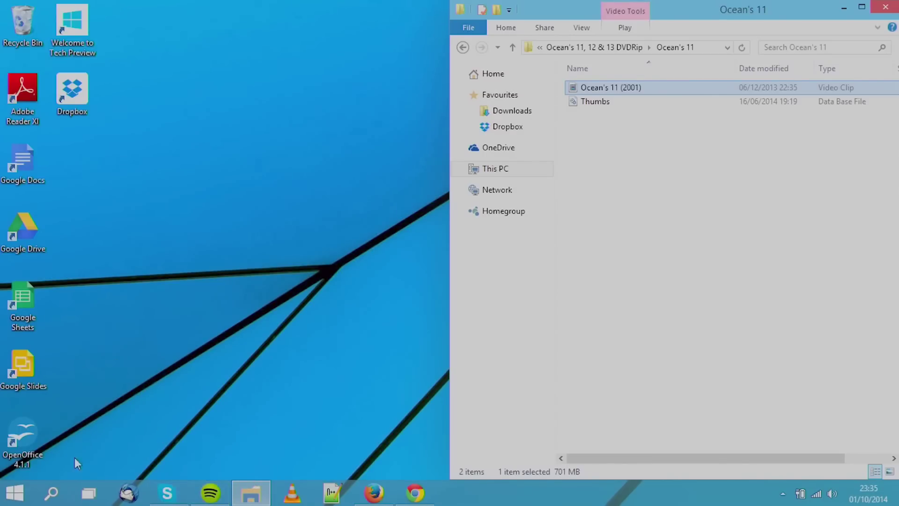
pyautogui.click(87, 494)
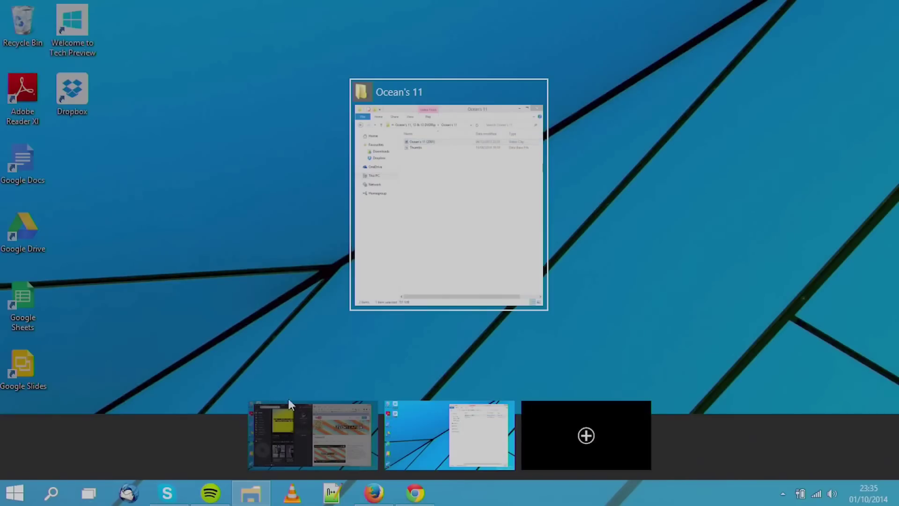
pyautogui.click(575, 422)
# - On the new third desktop, start Notepad++ and type a 'Hi Guys' greeting from TechteamGB
pyautogui.click(543, 426)
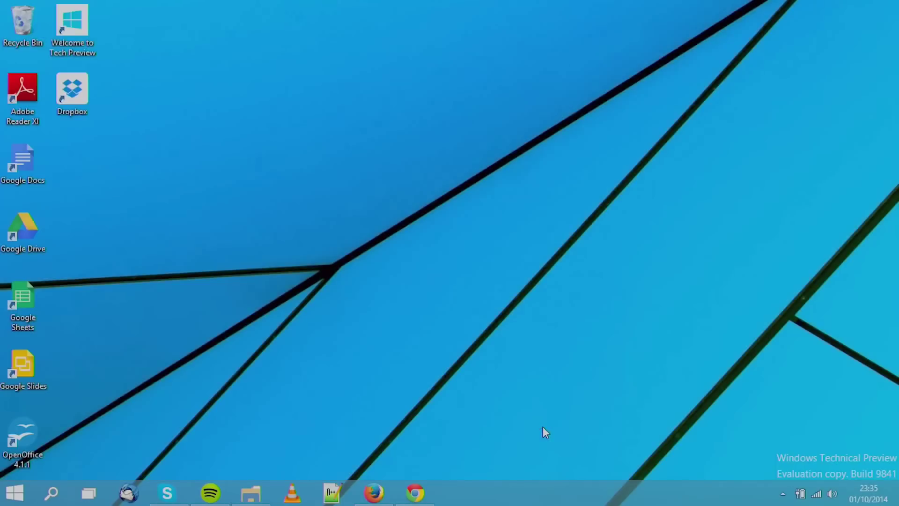
pyautogui.click(332, 493)
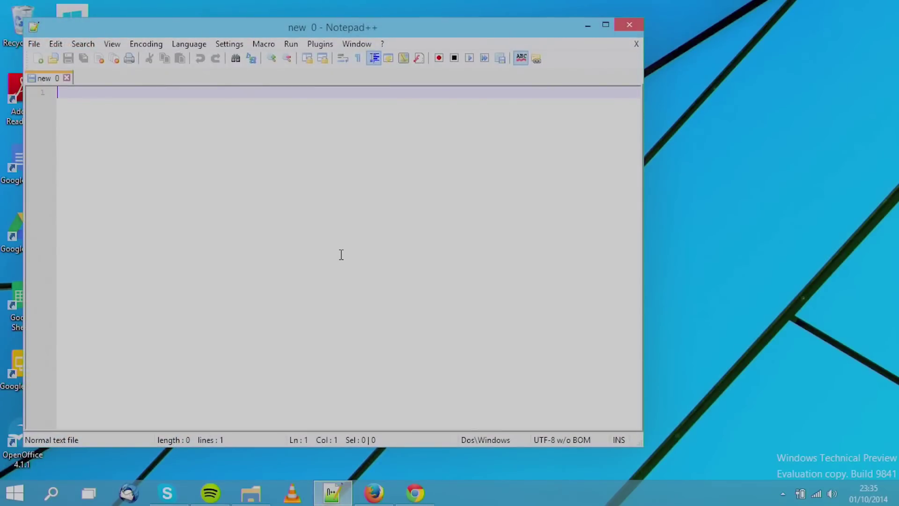
pyautogui.write('Hi Guys,')
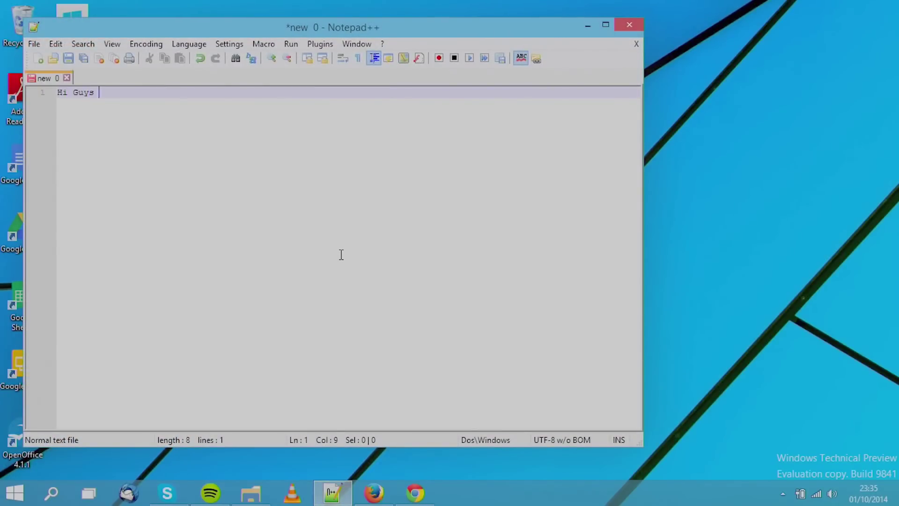
pyautogui.press('BackSpace')
pyautogui.write(', its And')
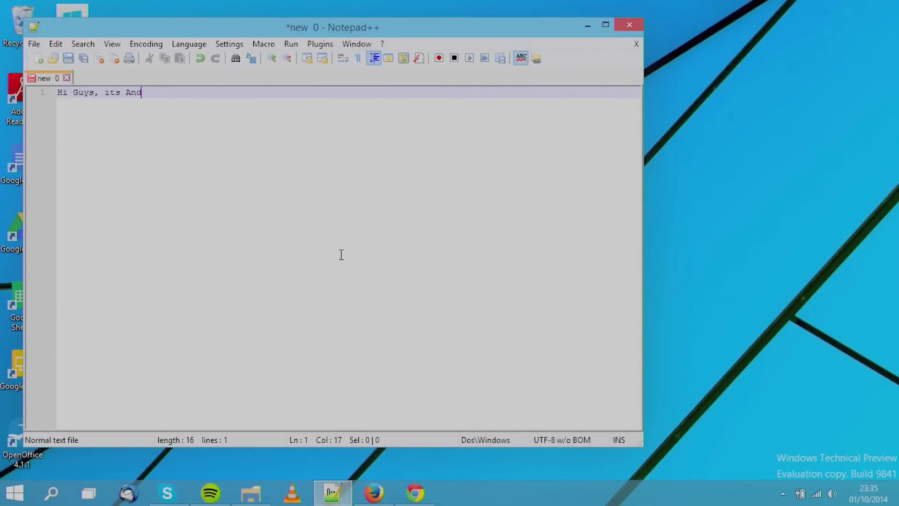
pyautogui.write('rew From TechteamGB!')
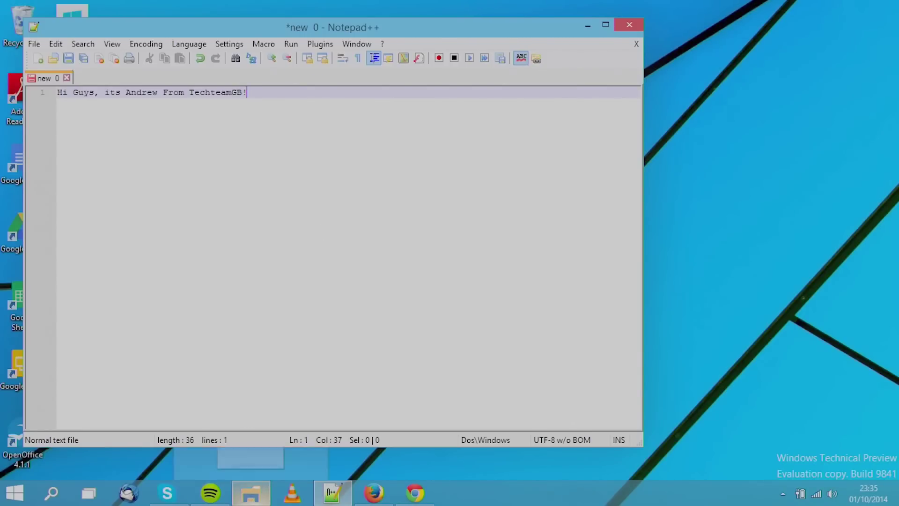
pyautogui.moveTo(174, 495)
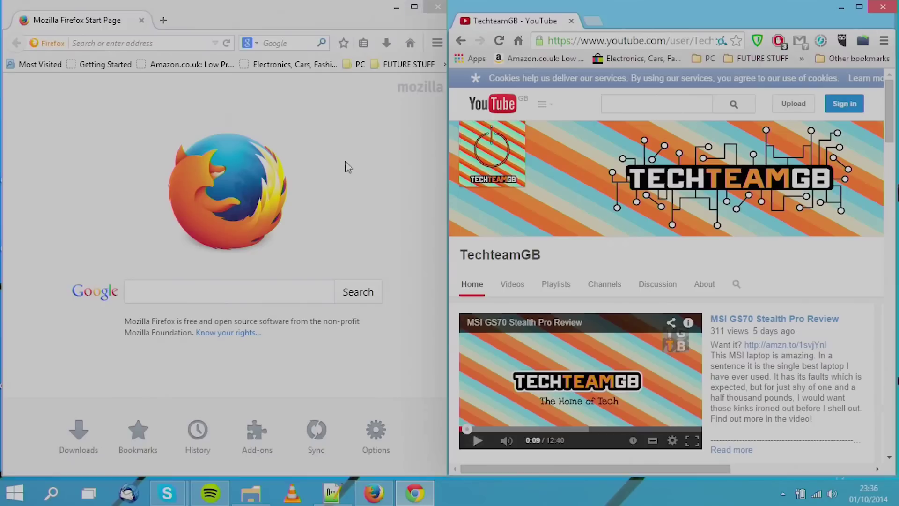
# - Bring Firefox forward, glance at the TechteamGB YouTube window, then return to Firefox
pyautogui.click(280, 26)
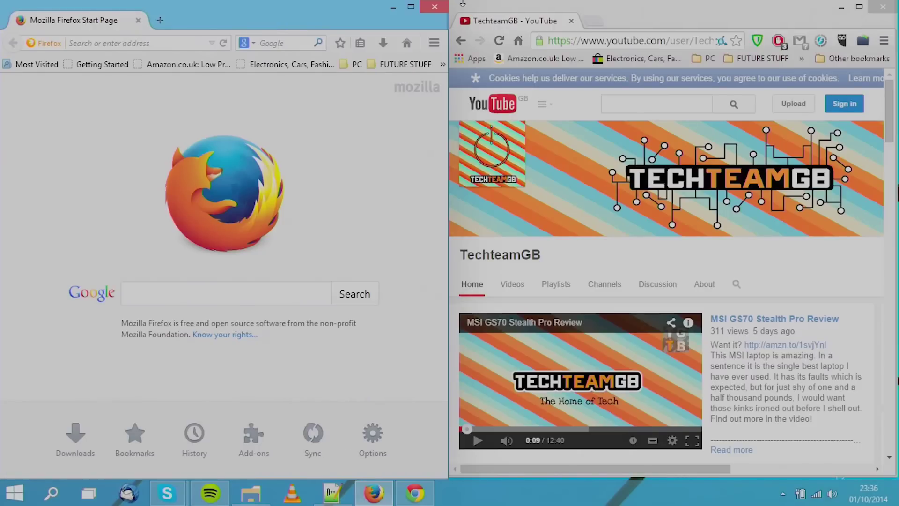
pyautogui.click(484, 5)
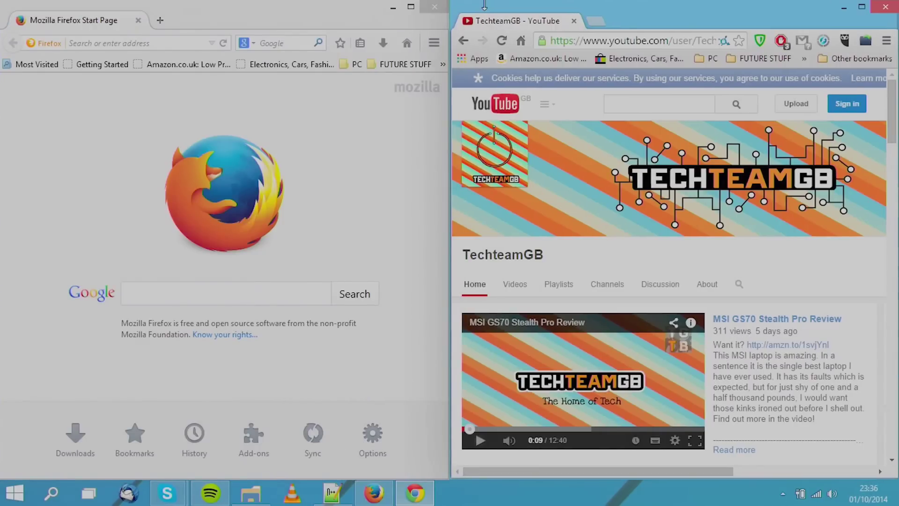
pyautogui.click(405, 196)
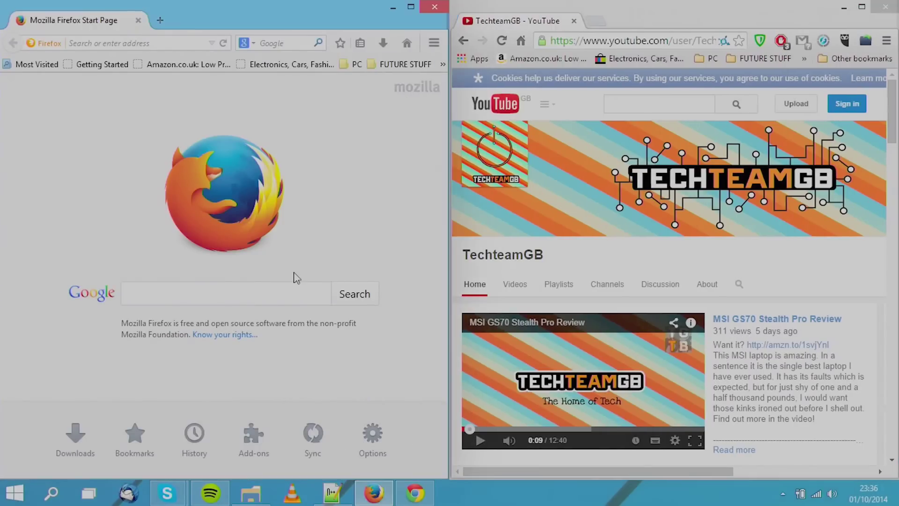
# - Search Google for 'windows 10' in Firefox and scroll through the results
pyautogui.click(281, 297)
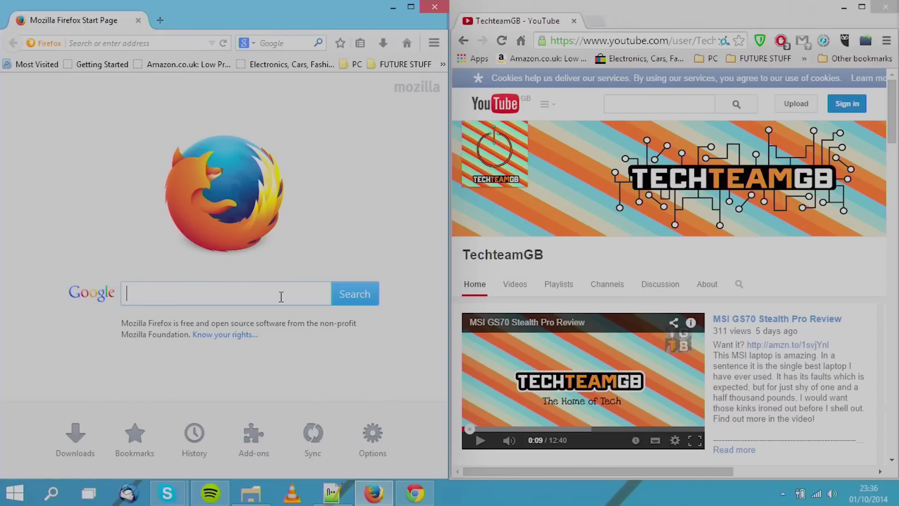
pyautogui.write('windows 10')
pyautogui.press('Return')
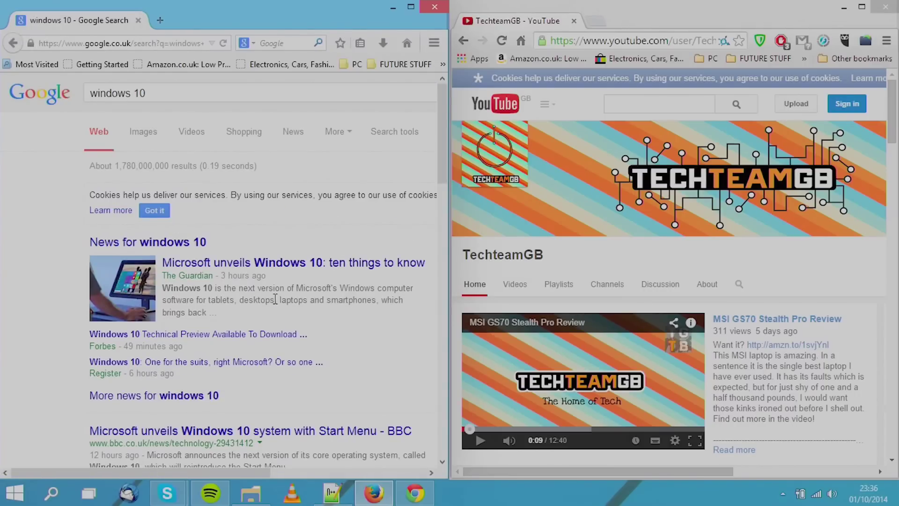
pyautogui.scroll(-10, 276, 299)
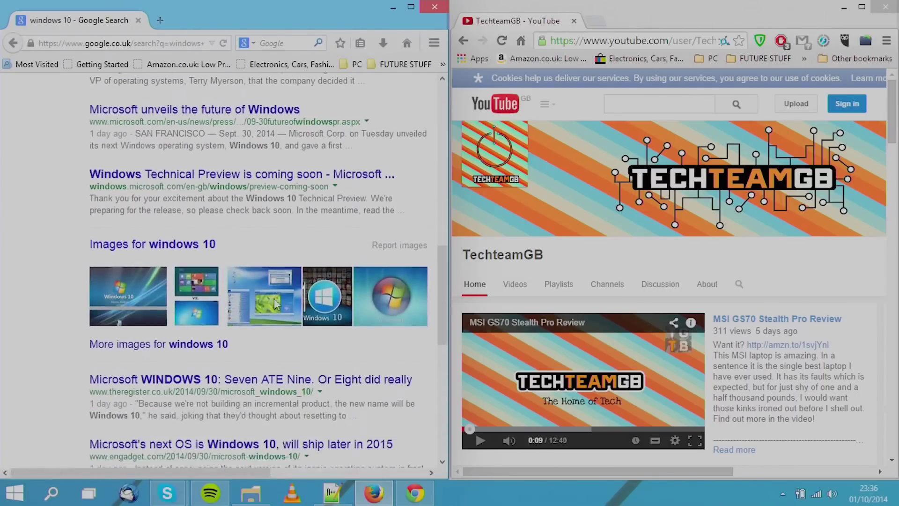
pyautogui.scroll(-8, 274, 299)
pyautogui.scroll(5, 275, 298)
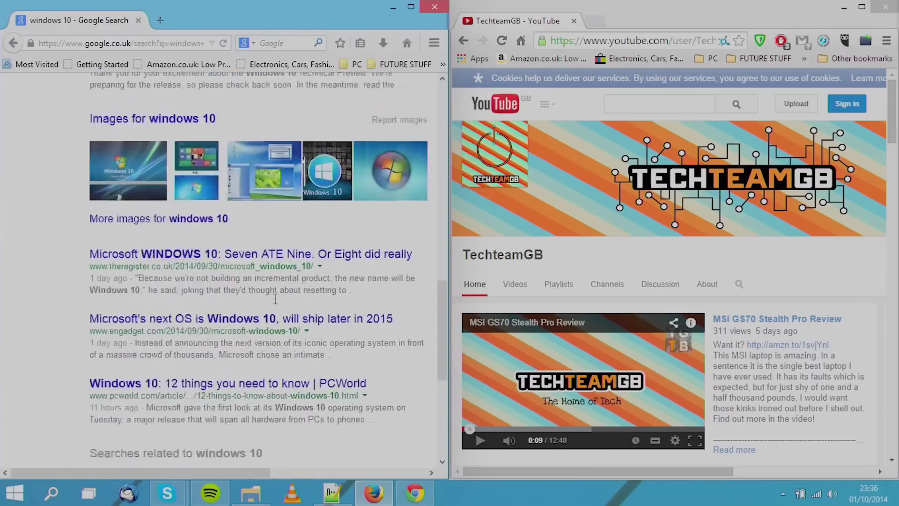
pyautogui.scroll(6, 276, 298)
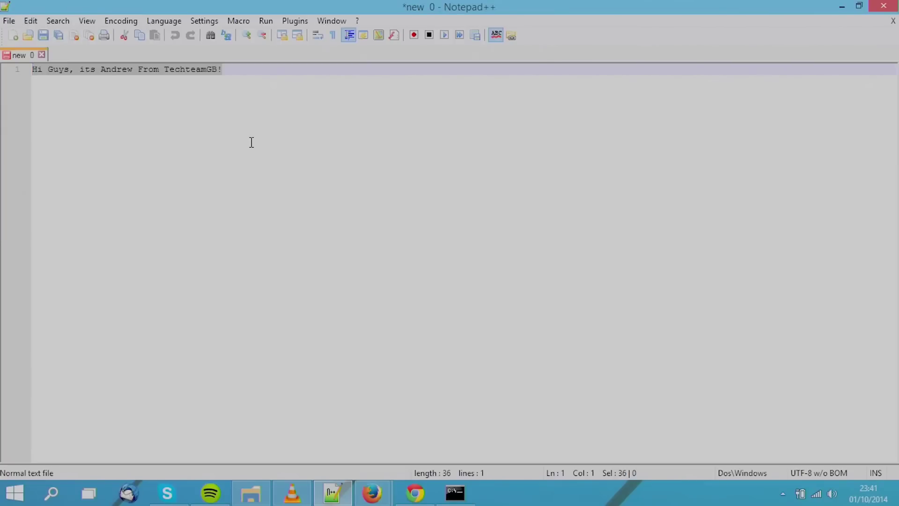
# - Switch to the Command Prompt window using the Win+Tab overview
pyautogui.press('super+Tab')
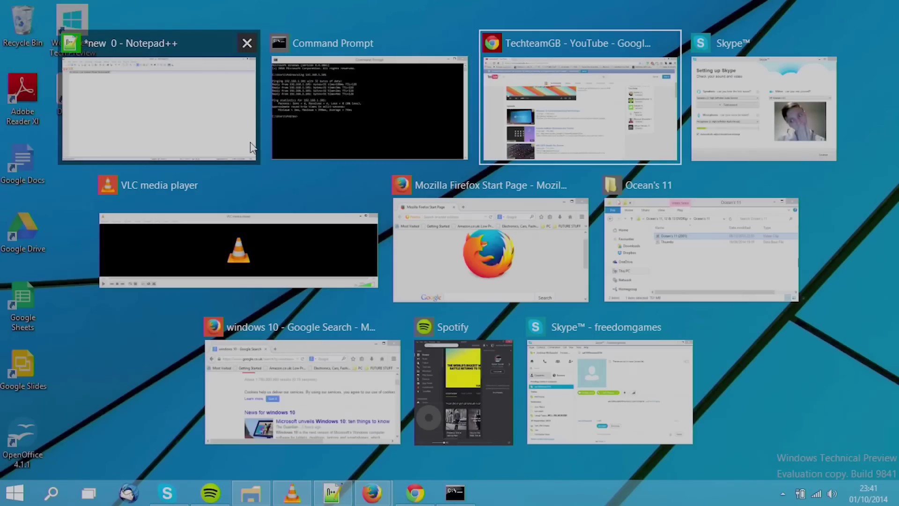
pyautogui.press('Tab')
pyautogui.press('Tab')
pyautogui.press('Tab')
pyautogui.press('Tab')
pyautogui.press('Tab')
pyautogui.press('Tab')
pyautogui.press('Tab')
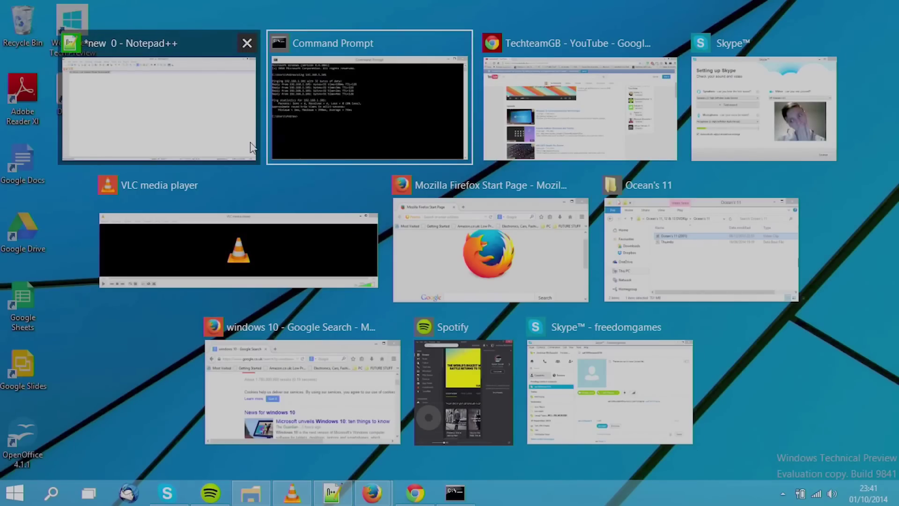
pyautogui.press('Return')
# - Paste the greeting line repeatedly, then close Command Prompt and reopen Task View
pyautogui.write('Hi Guys, its Andrew From TechteamGB!')
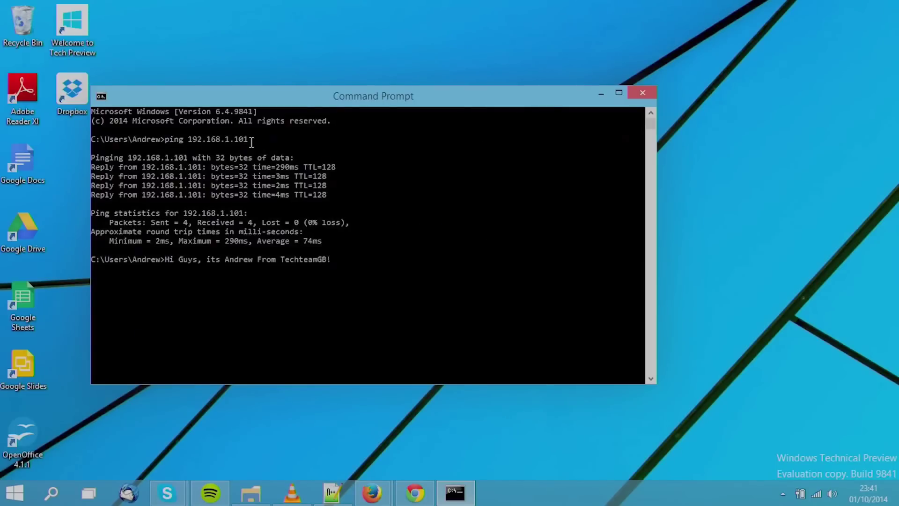
pyautogui.hotkey('ctrl', 'v')
pyautogui.hotkey('ctrl', 'v')
pyautogui.hotkey('ctrl', 'v')
pyautogui.hotkey('ctrl', 'v')
pyautogui.hotkey('ctrl', 'v')
pyautogui.hotkey('ctrl', 'v')
pyautogui.hotkey('ctrl', 'v')
pyautogui.hotkey('ctrl', 'v')
pyautogui.hotkey('ctrl', 'v')
pyautogui.hotkey('ctrl', 'v')
pyautogui.hotkey('ctrl', 'v')
pyautogui.hotkey('ctrl', 'v')
pyautogui.hotkey('ctrl', 'v')
pyautogui.hotkey('ctrl', 'v')
pyautogui.hotkey('ctrl', 'v')
pyautogui.hotkey('ctrl', 'v')
pyautogui.hotkey('ctrl', 'v')
pyautogui.hotkey('ctrl', 'v')
pyautogui.hotkey('ctrl', 'v')
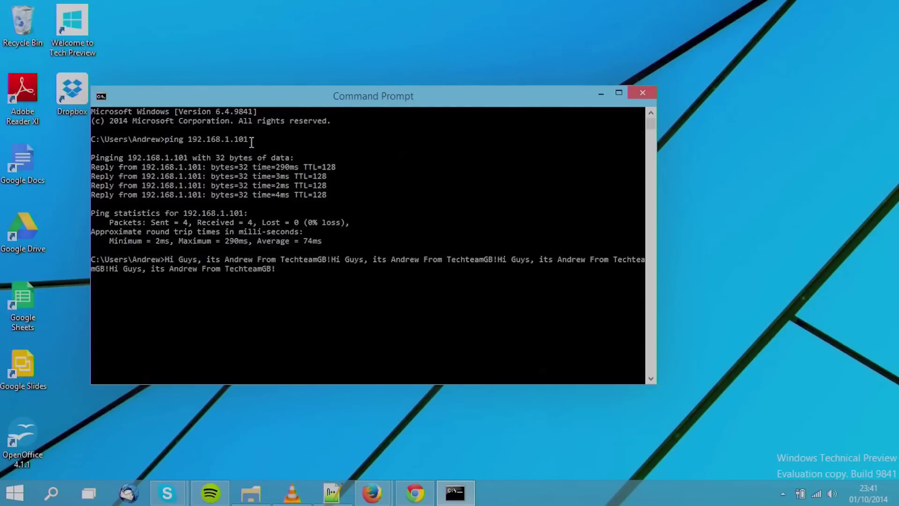
pyautogui.hotkey('alt', 'F4')
pyautogui.click(89, 493)
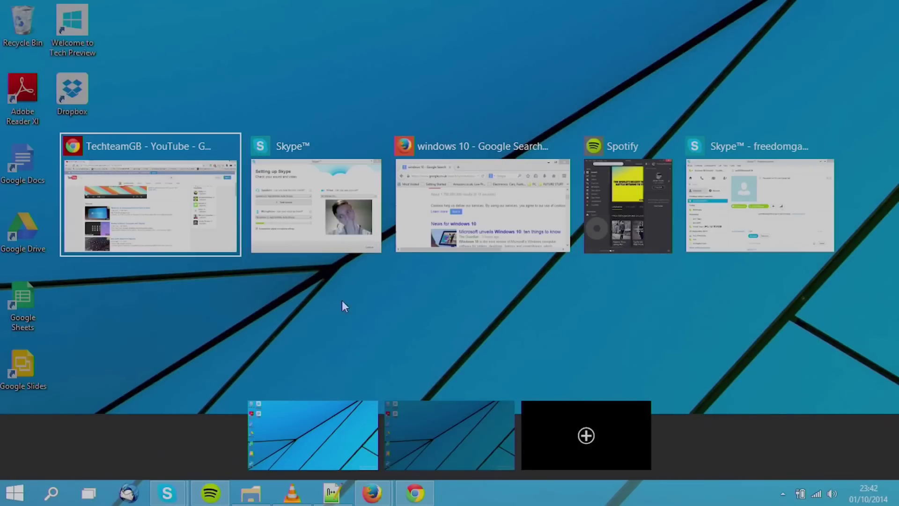
# - Add a desktop, close desktops 3 and 2 to merge windows, then add and enter an empty desktop
pyautogui.moveTo(456, 425)
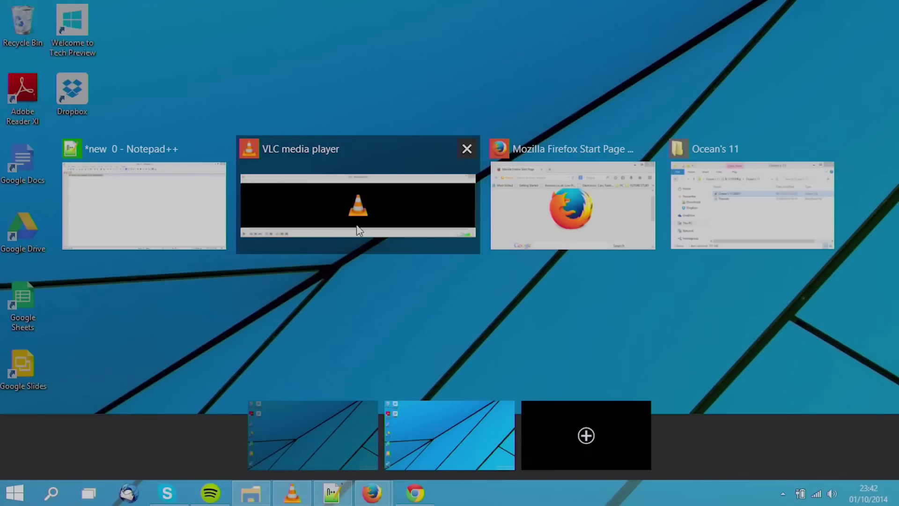
pyautogui.click(623, 437)
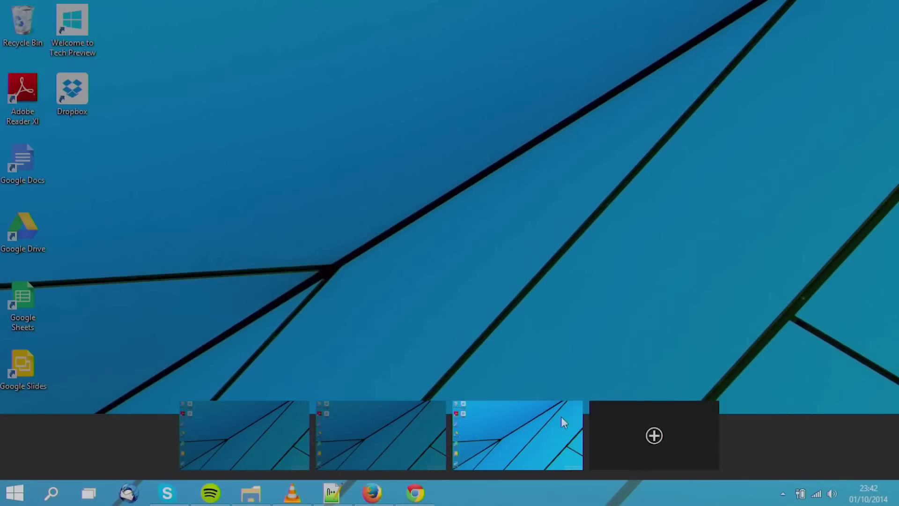
pyautogui.click(567, 411)
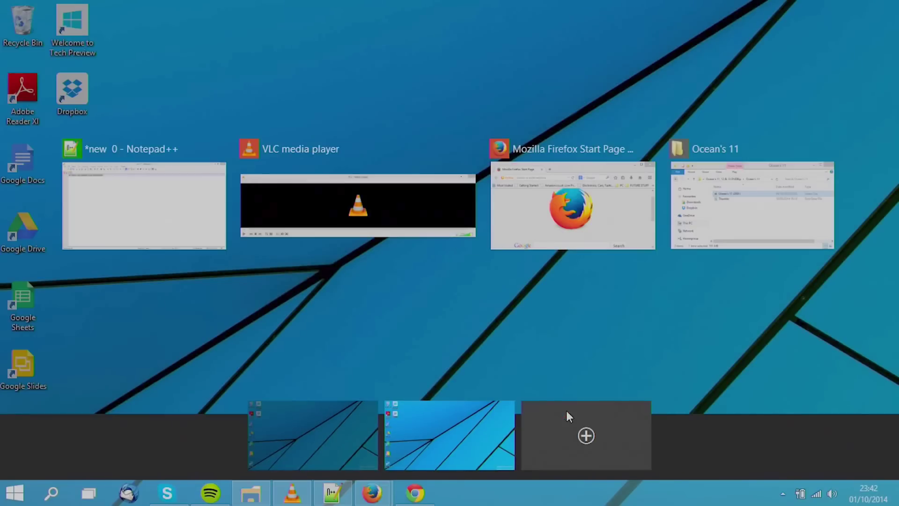
pyautogui.click(509, 410)
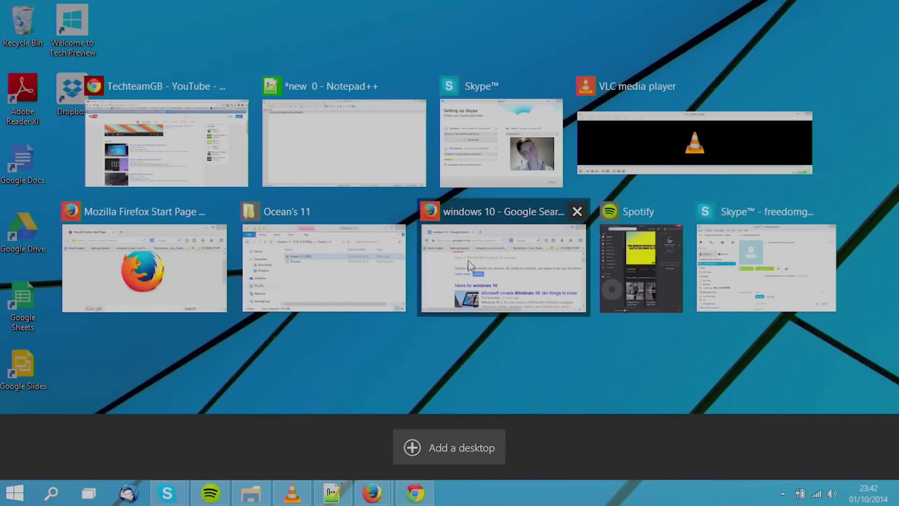
pyautogui.click(442, 434)
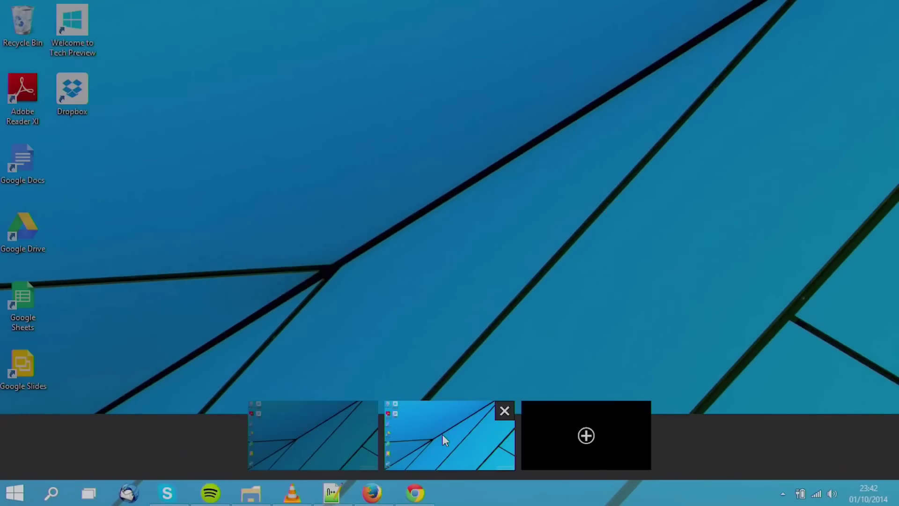
pyautogui.click(324, 431)
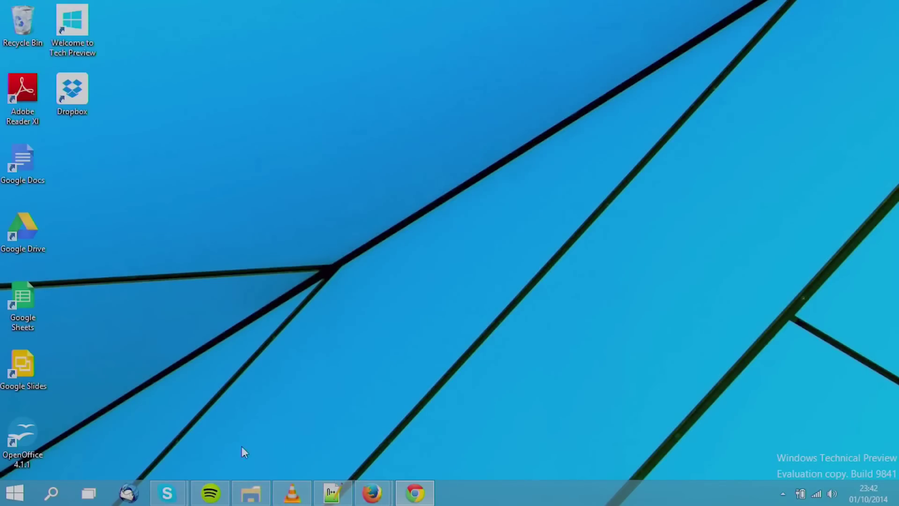
# - Switch to the empty second desktop and check the Skype taskbar icon
pyautogui.click(97, 487)
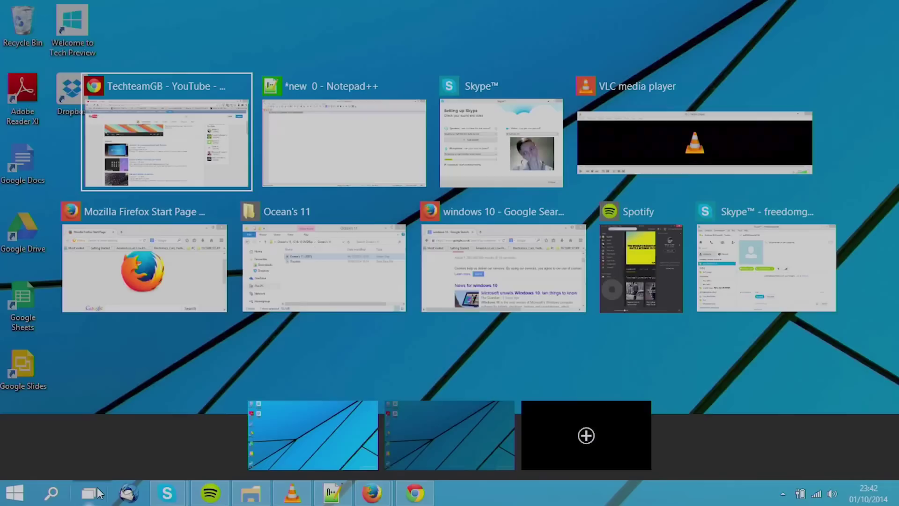
pyautogui.click(436, 406)
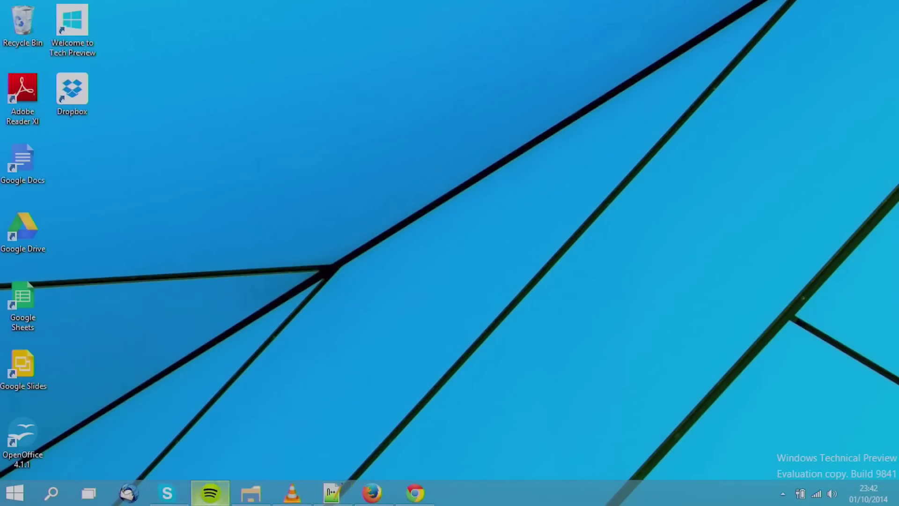
pyautogui.moveTo(169, 492)
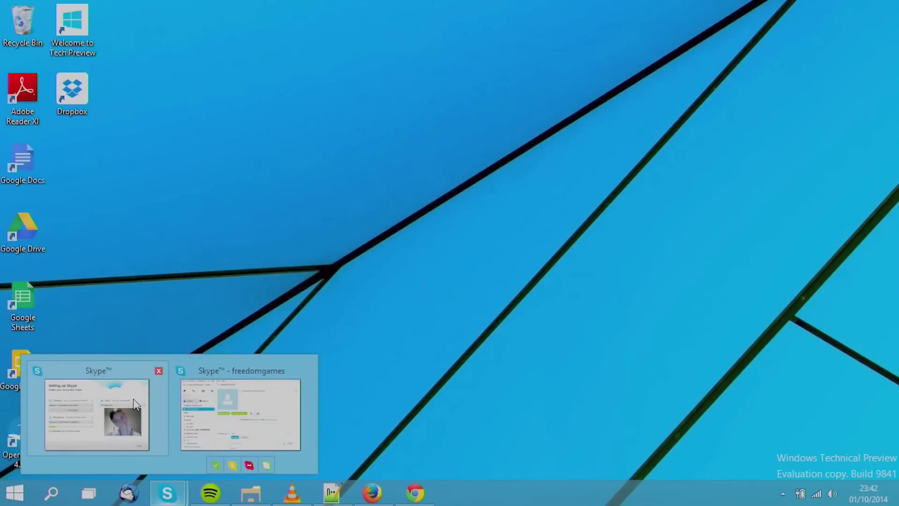
pyautogui.moveTo(135, 403)
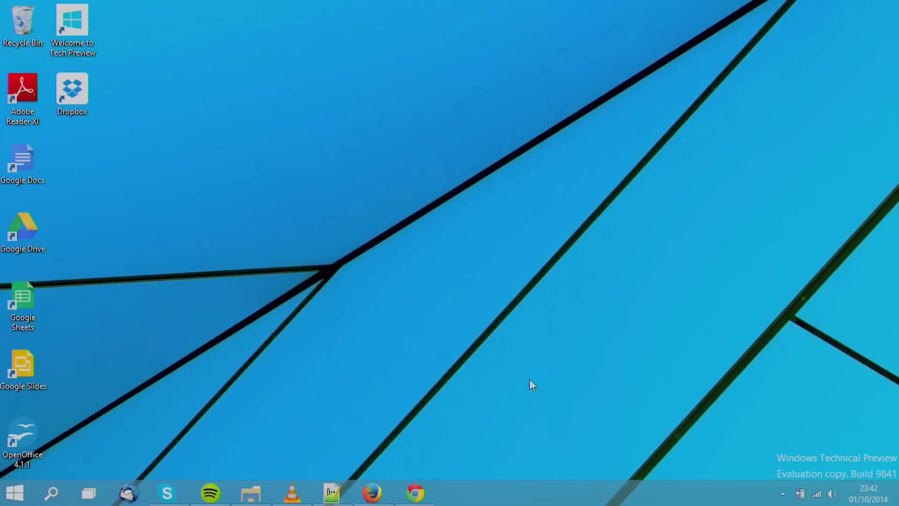
# - Show and then dismiss the hidden notification-area icons flyout
pyautogui.click(782, 493)
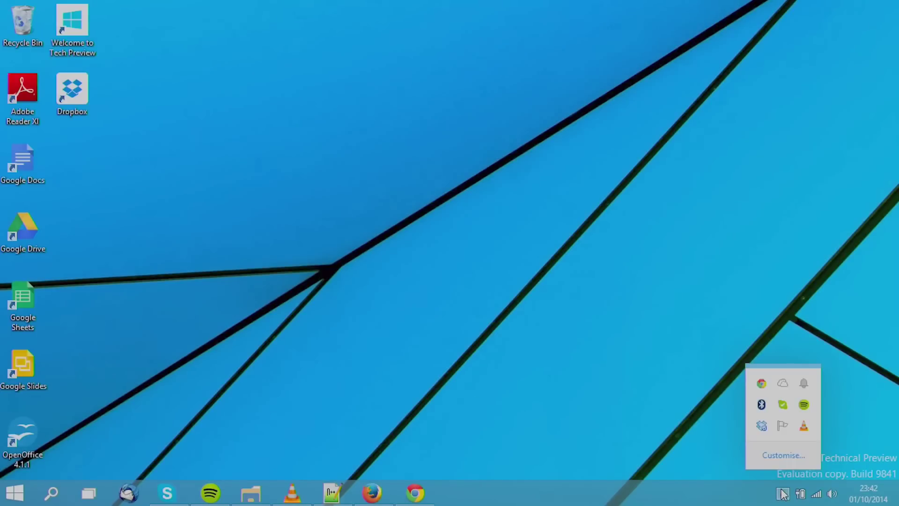
pyautogui.moveTo(787, 386)
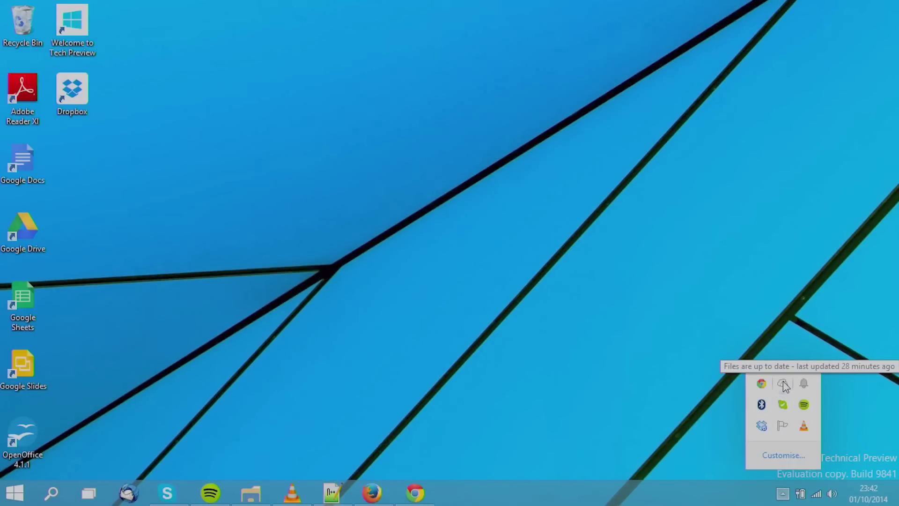
pyautogui.click(672, 364)
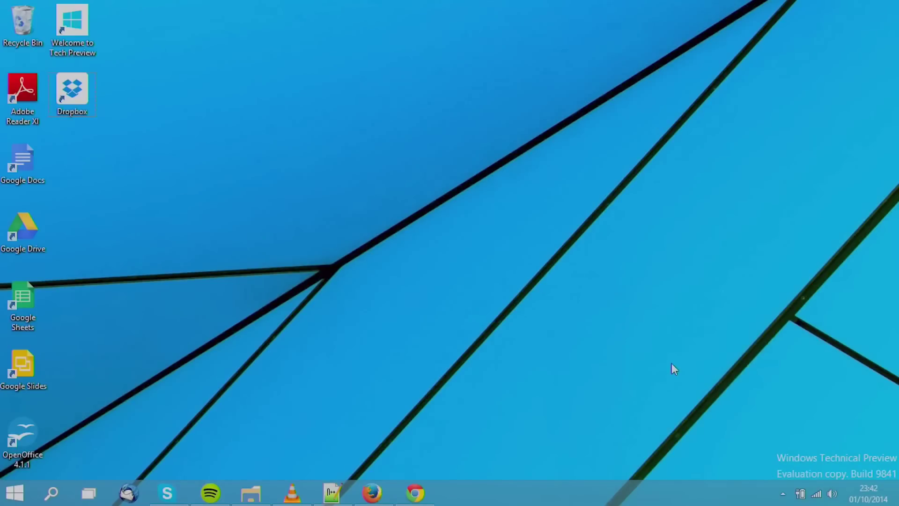